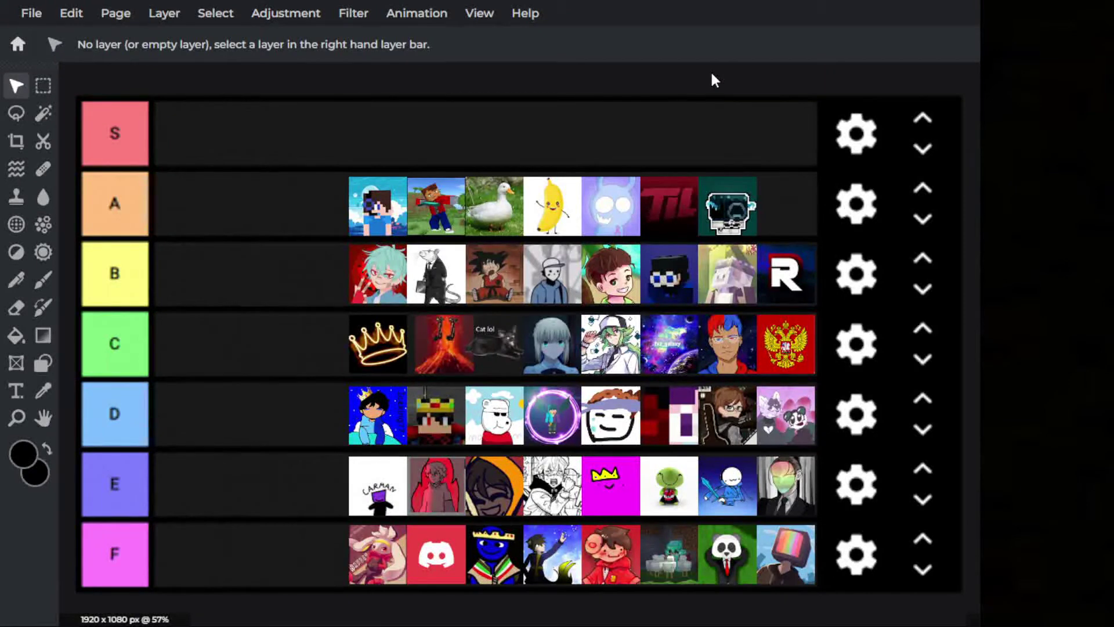
- Line up the crowned pixel head, the Discord logo and the black-coated character at the start of row F
click(597, 113)
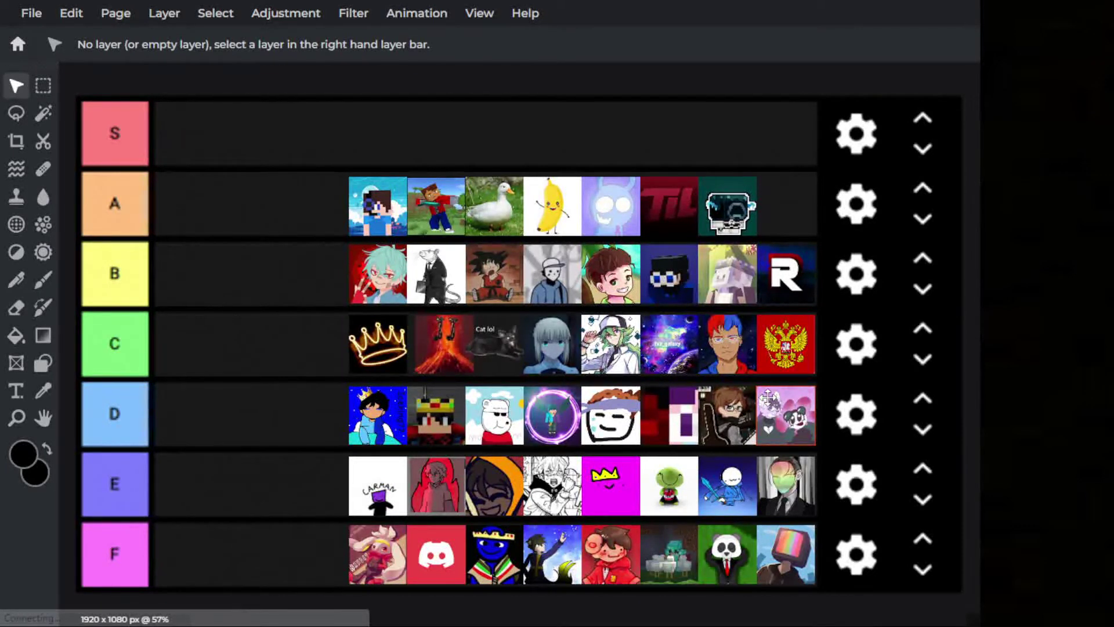
click(319, 449)
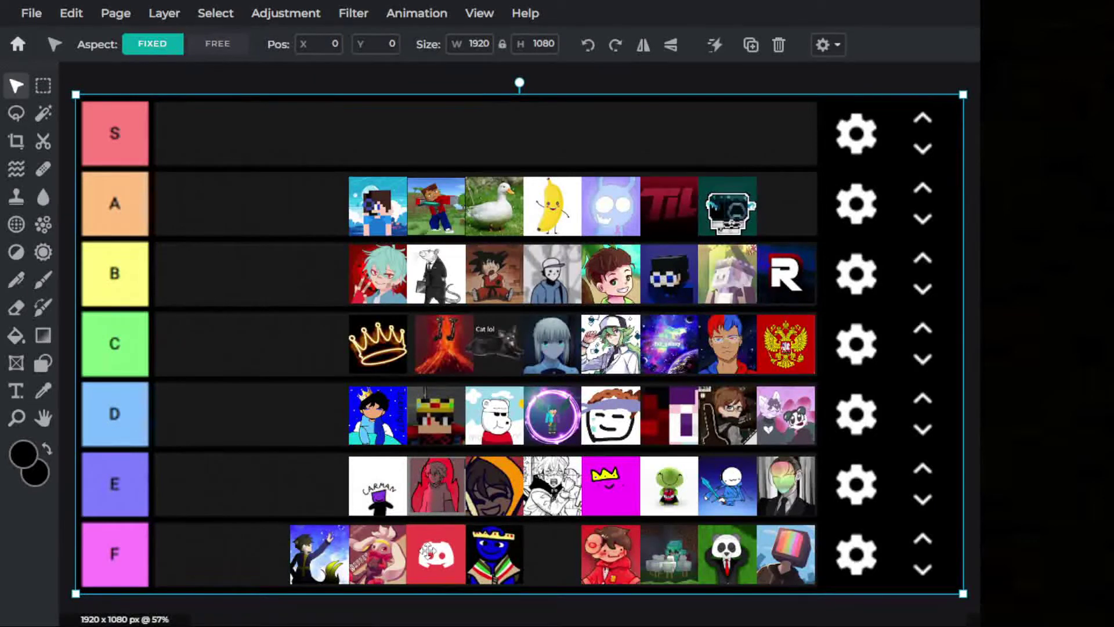
drag(427, 552, 255, 551)
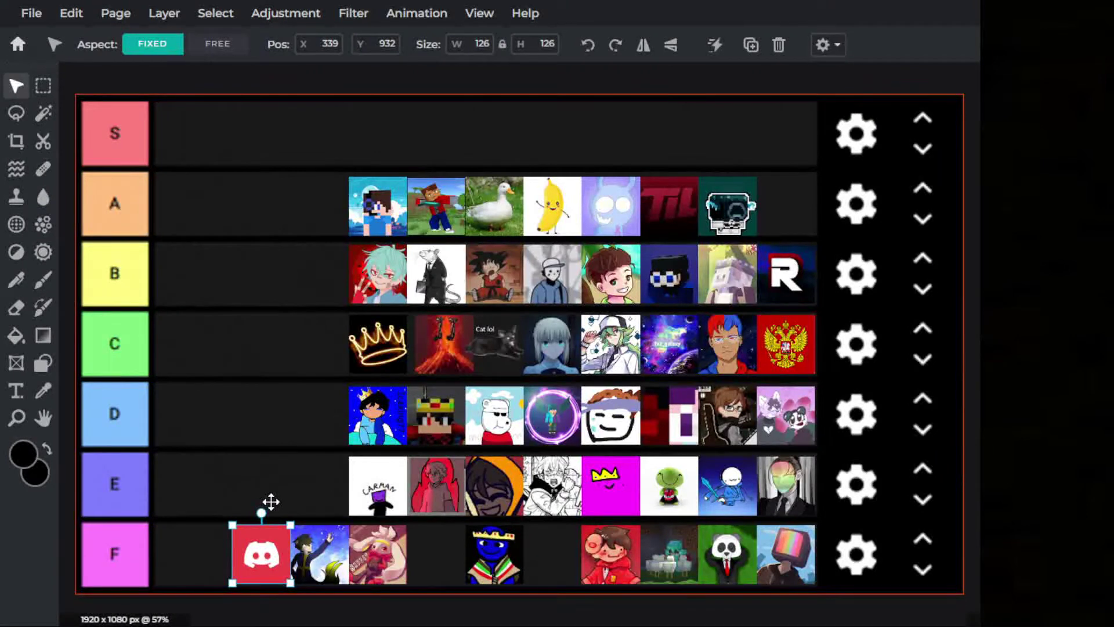
click(333, 544)
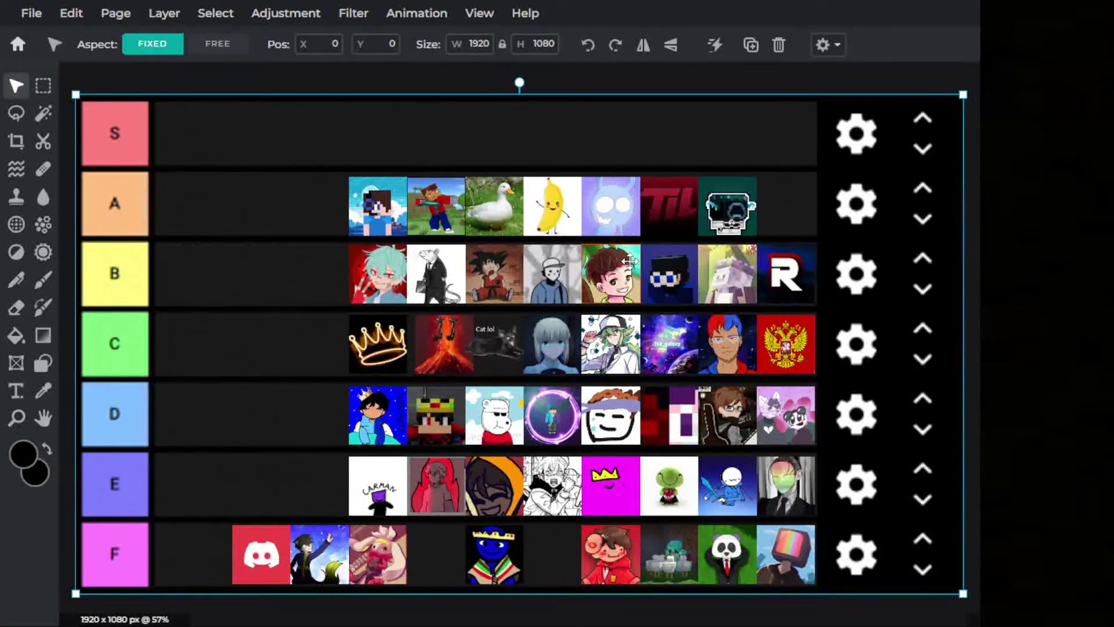
drag(307, 545, 287, 546)
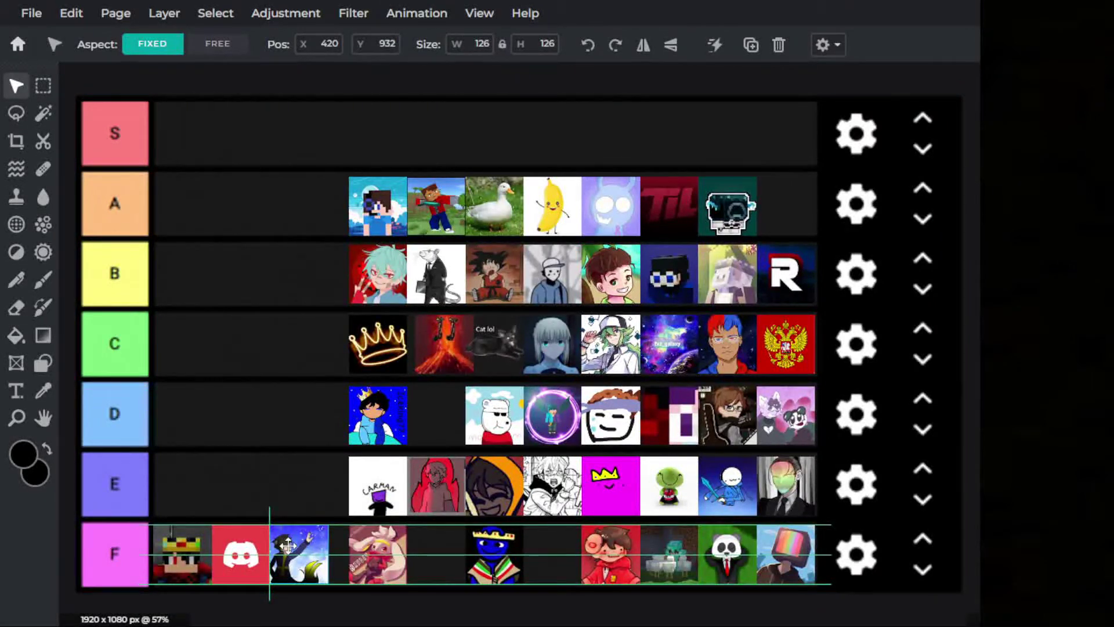
key(Escape)
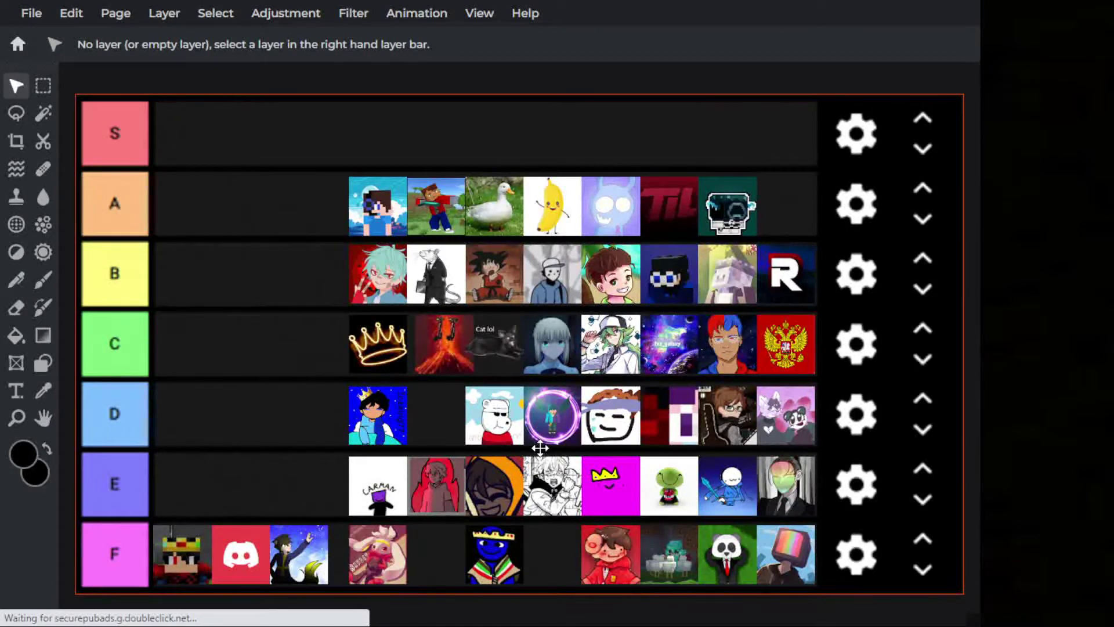
- Place the purple-ring and silver-haired portraits at the start of row E, and the white bear and purple-hat portraits near the start of row D
drag(551, 348, 189, 478)
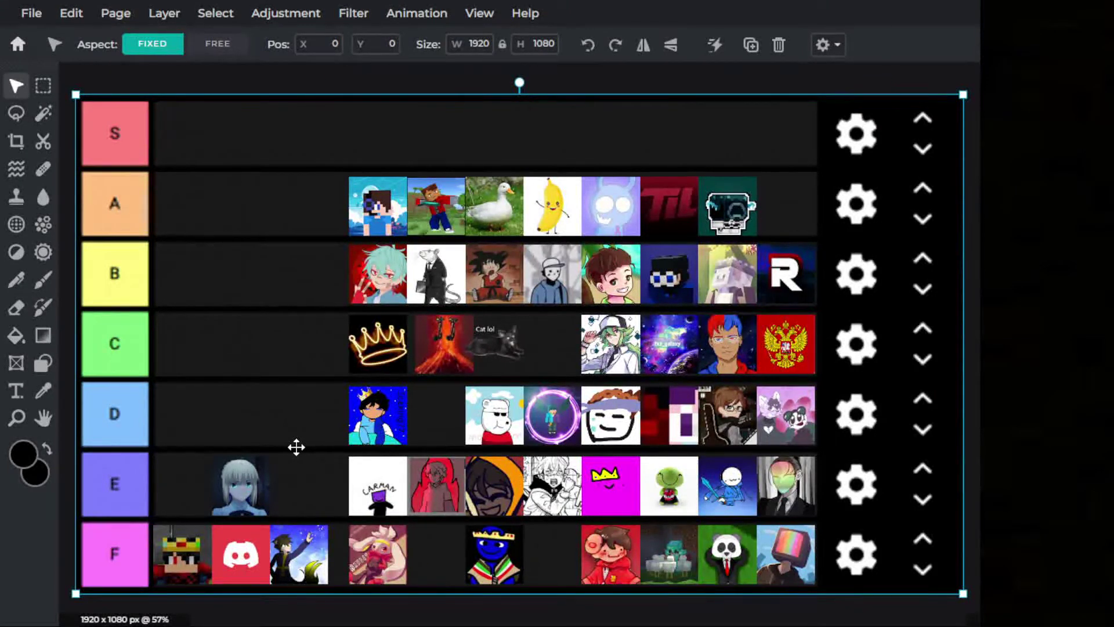
drag(297, 447, 184, 437)
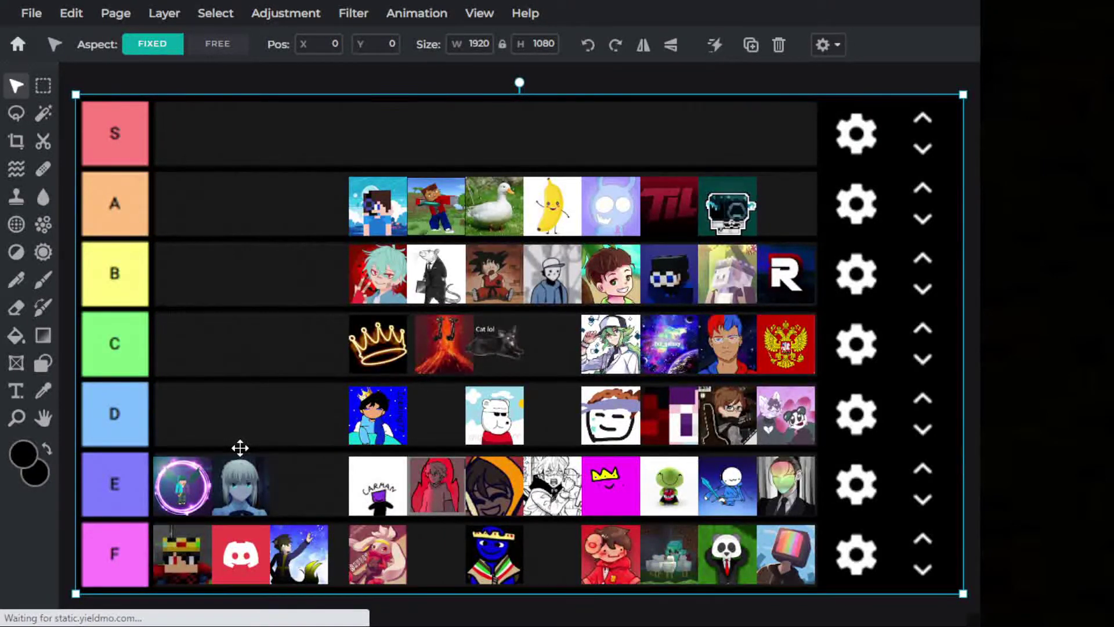
drag(388, 490, 309, 419)
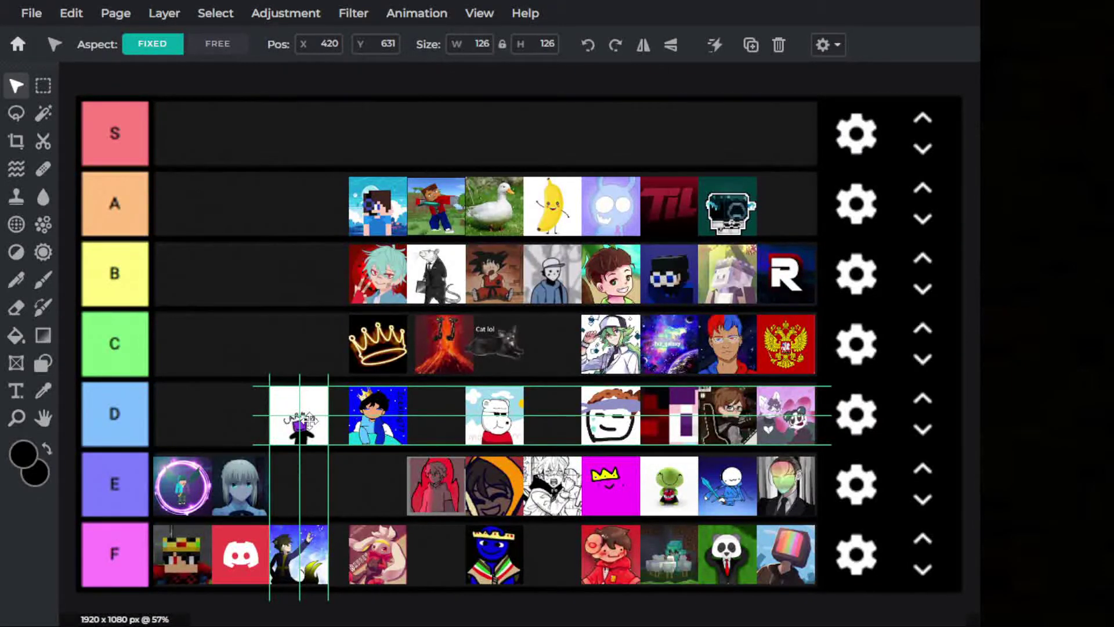
click(330, 418)
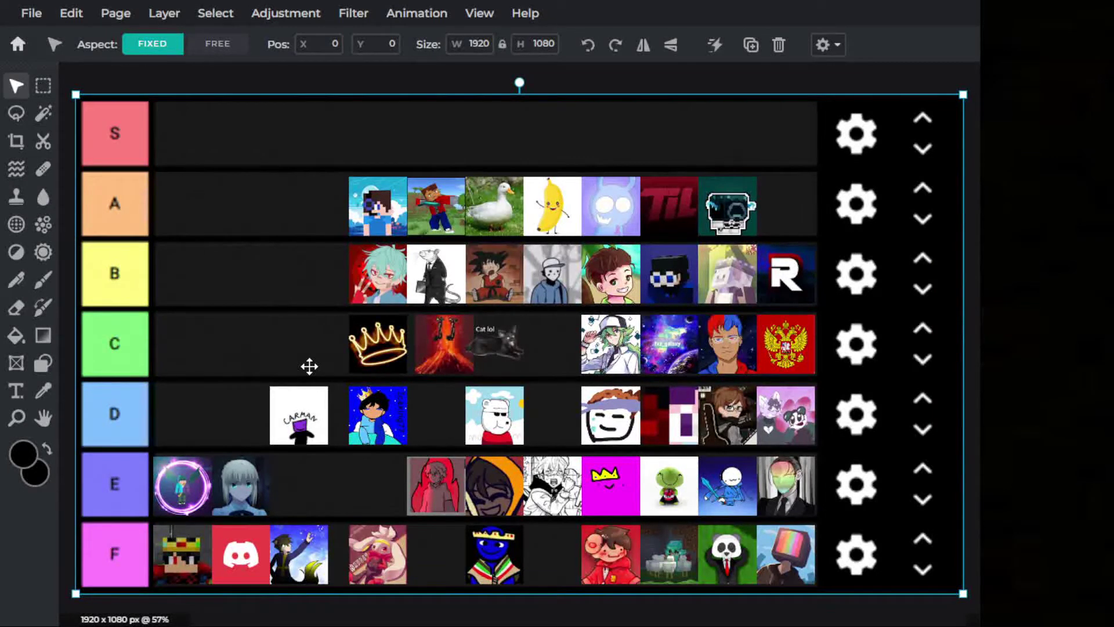
drag(494, 415, 197, 412)
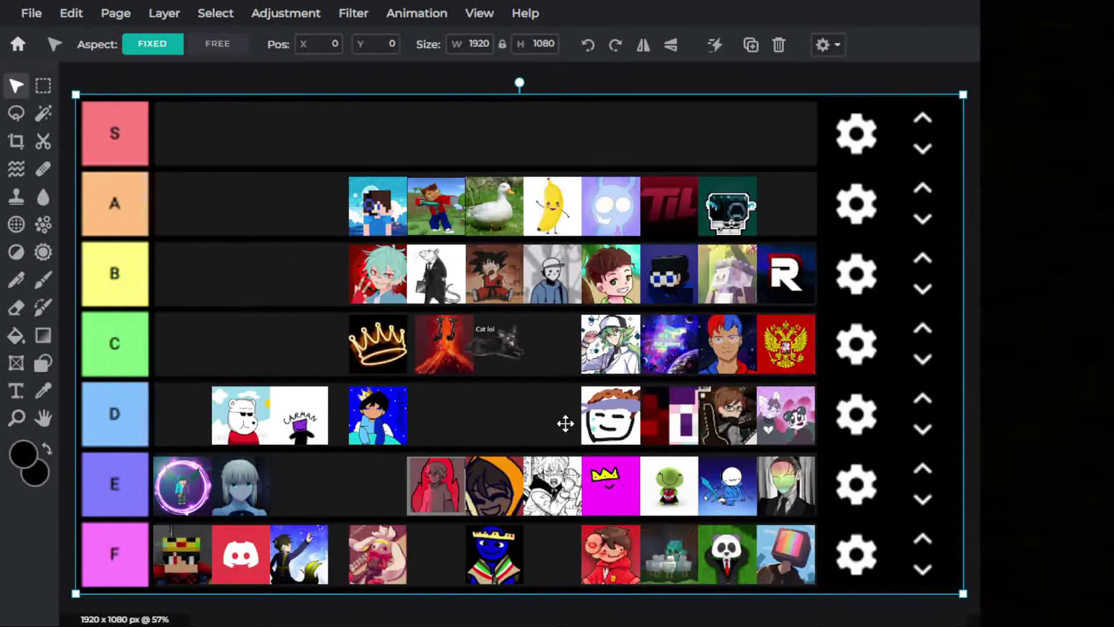
key(ctrl+z)
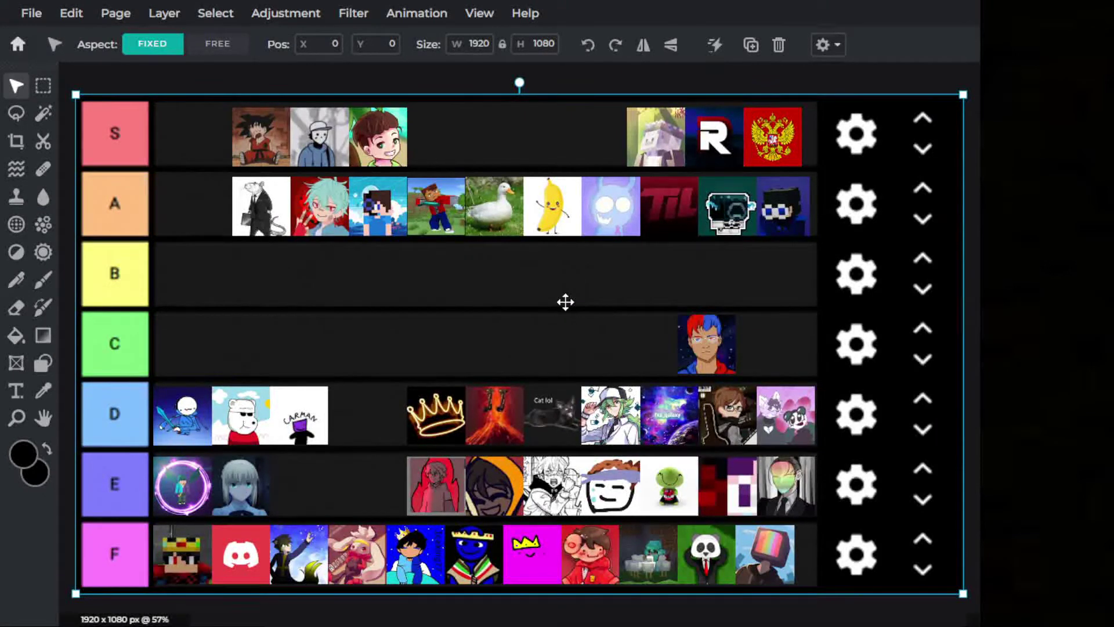
- Line up the green-haired, galaxy, blue prince, golden crown, volcano and lilac monster portraits in row C, leftward from the red-and-blue-haired one
click(611, 415)
drag(611, 415, 648, 342)
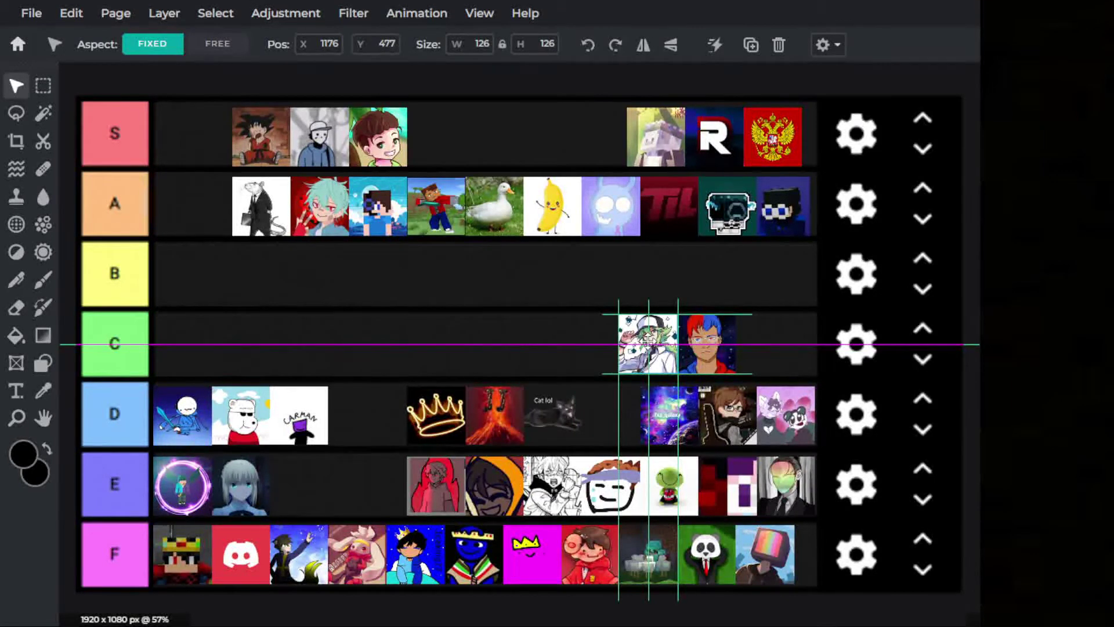
click(586, 373)
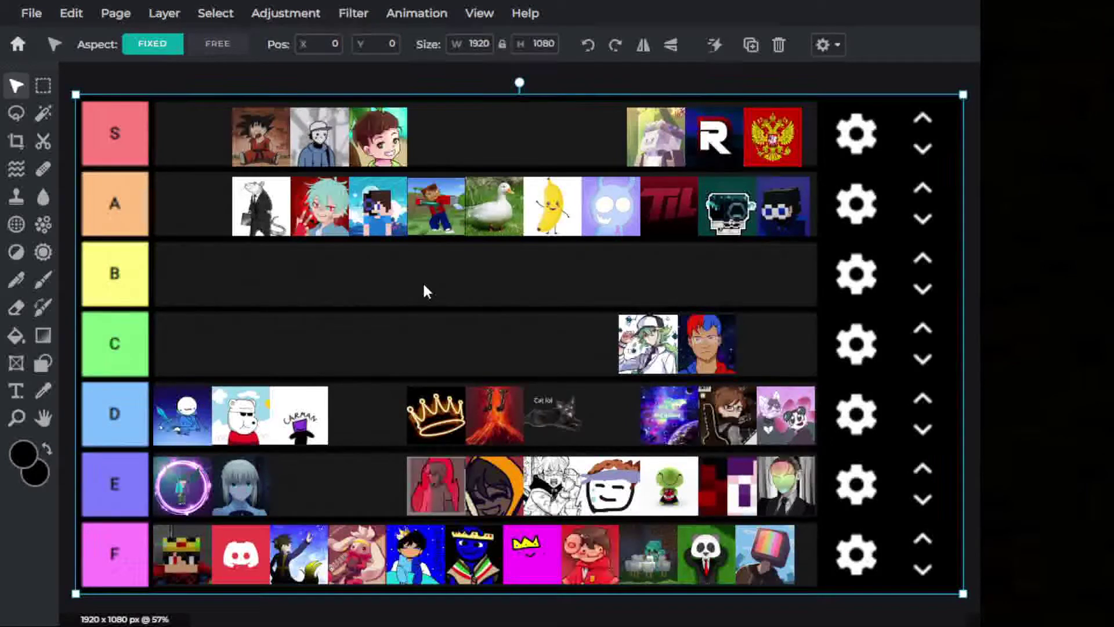
drag(670, 415, 591, 343)
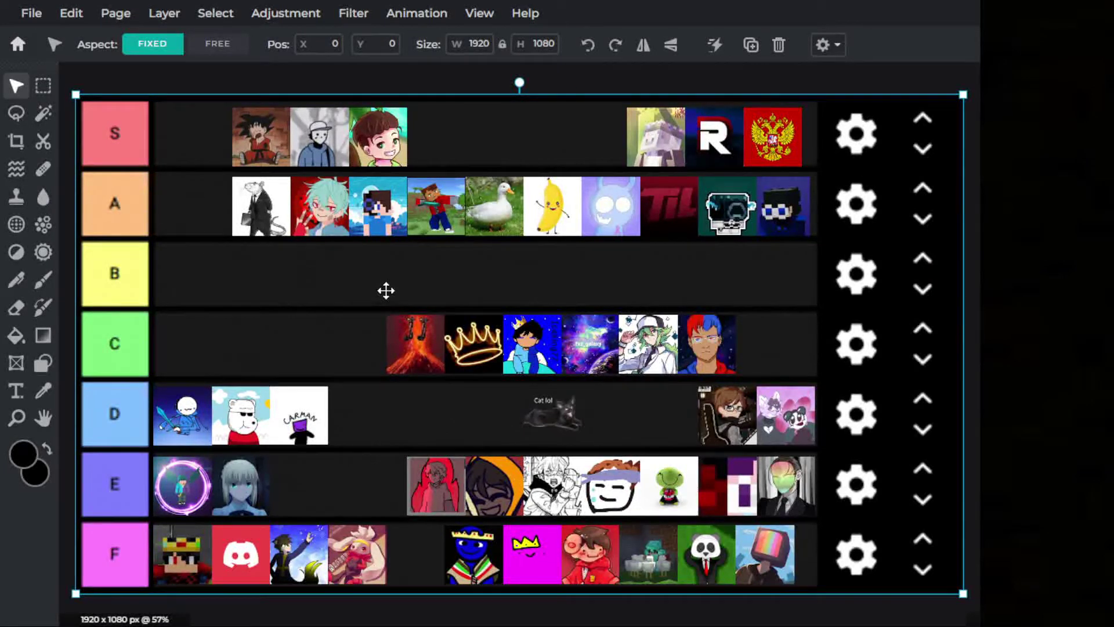
key(ctrl+z)
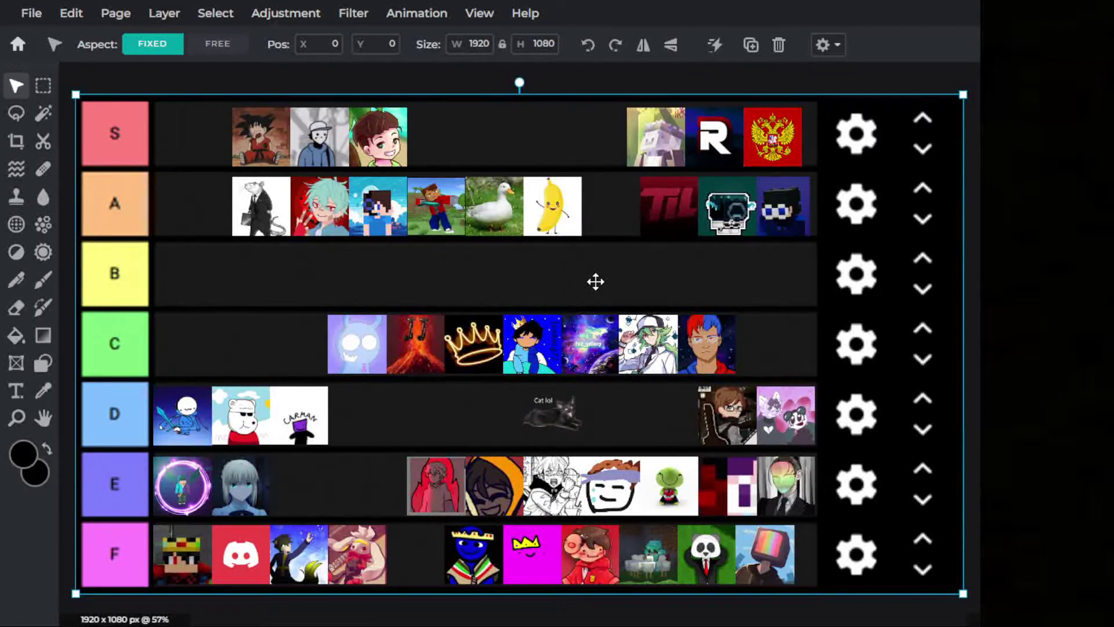
- Complete the start of row C with the teal robot, the TIL logo and the grey capped figure beside the lilac monster
drag(669, 206, 241, 344)
drag(320, 136, 304, 337)
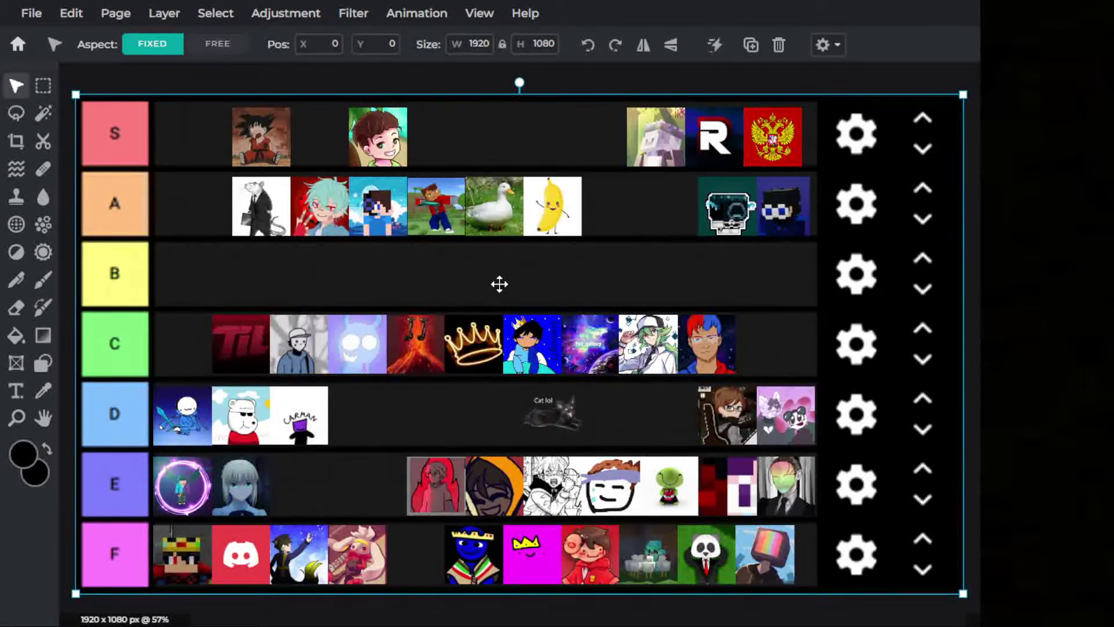
click(638, 84)
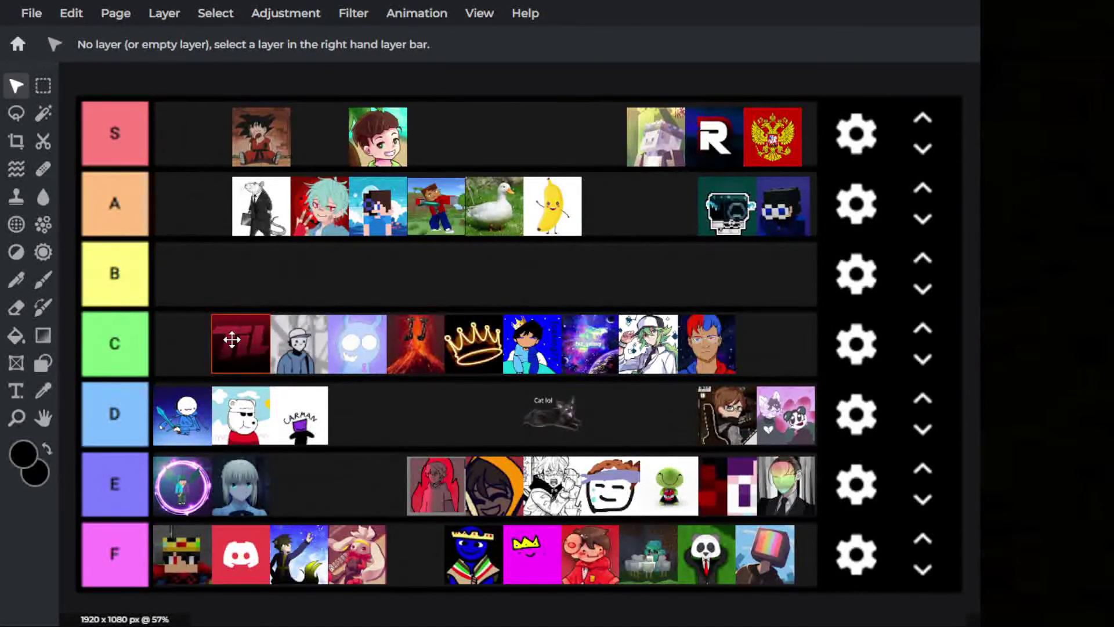
drag(231, 339, 214, 341)
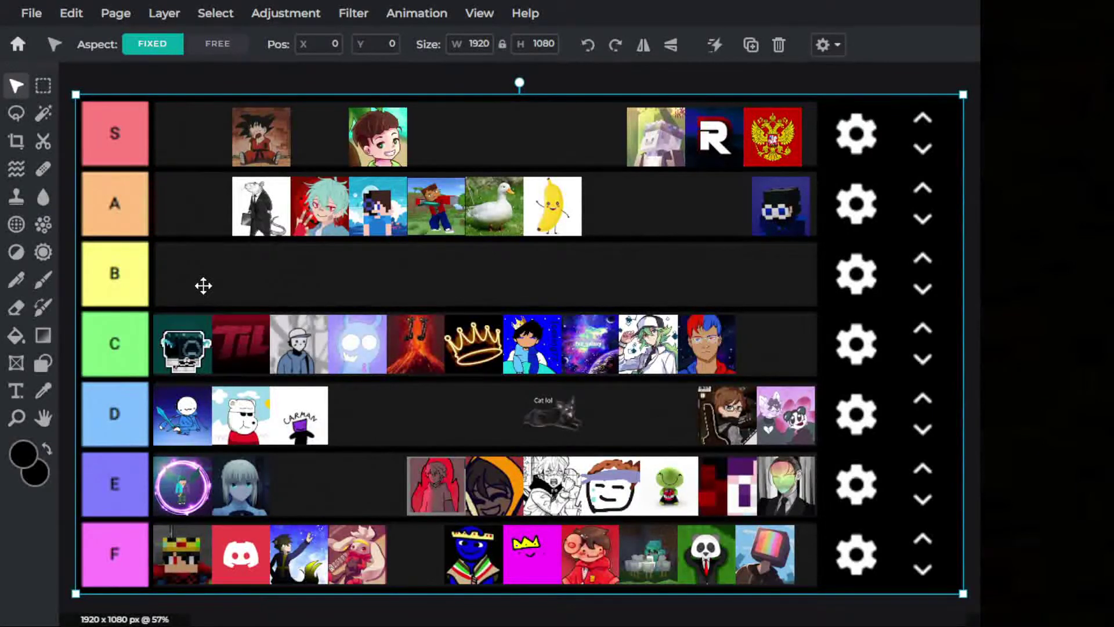
key(Escape)
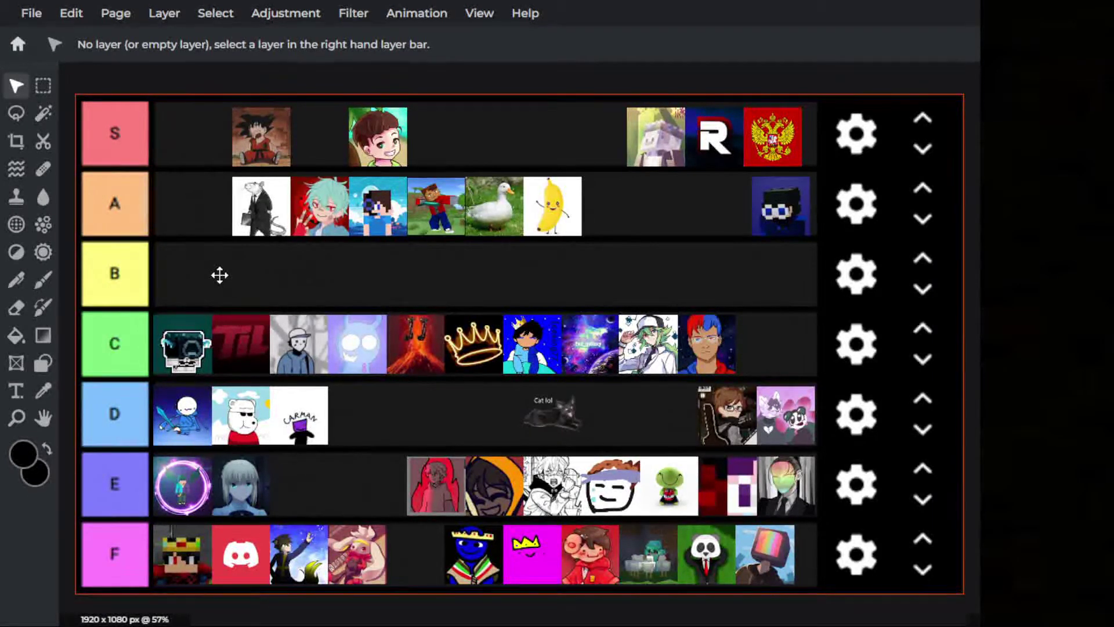
- Fill row B leftward with the pink pair, coat of arms, brown-haired boy, red-and-purple and orange-hooded portraits
drag(785, 416, 765, 275)
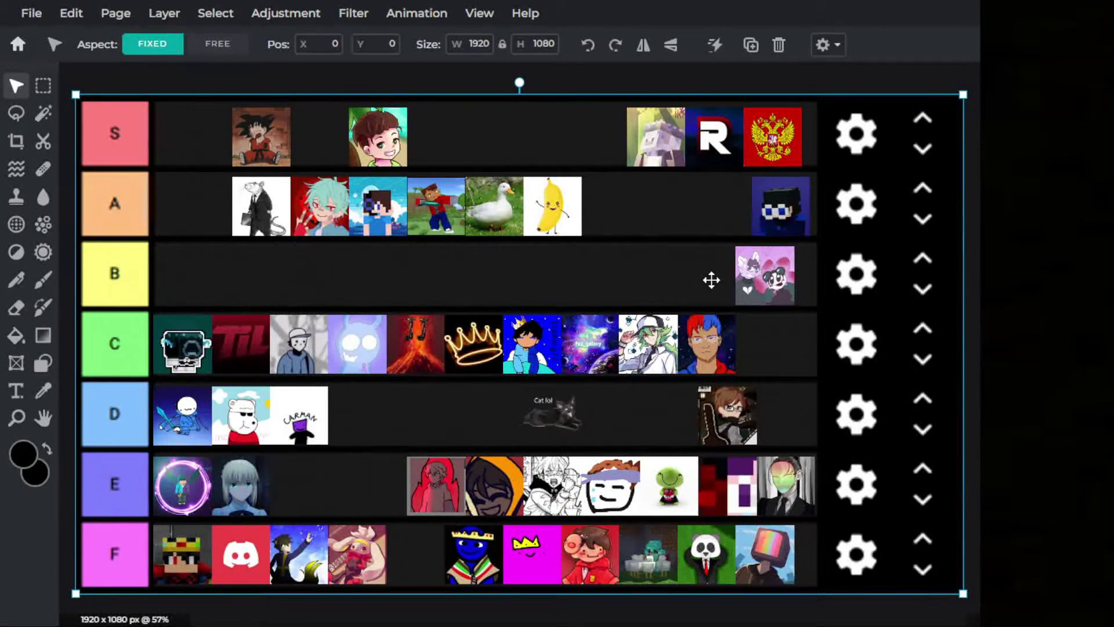
drag(712, 281, 709, 279)
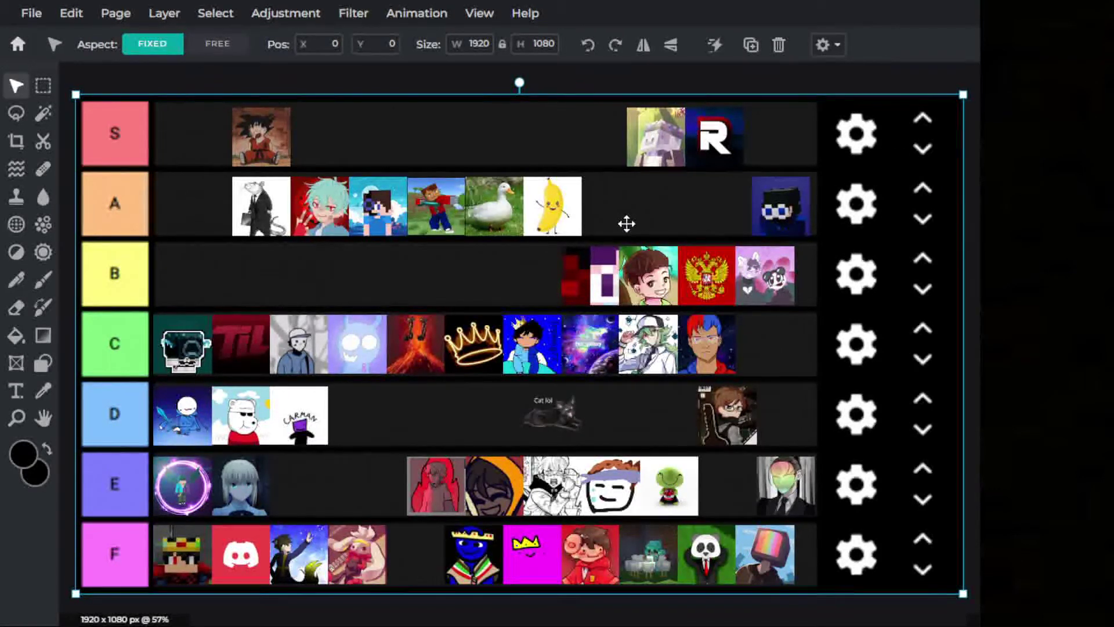
drag(512, 490, 549, 279)
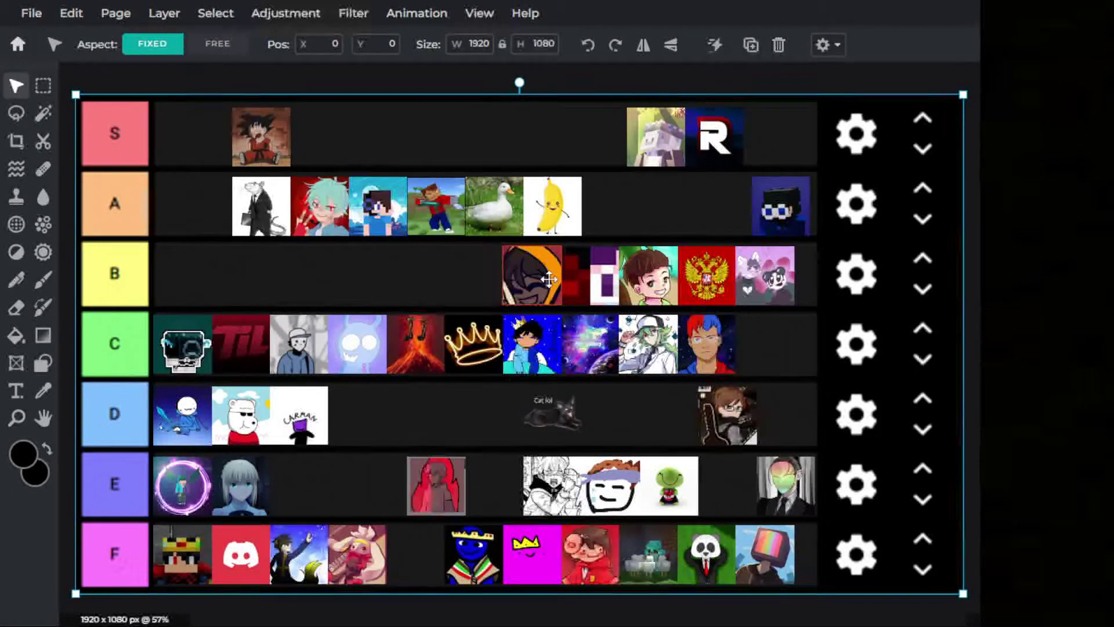
- Extend row B to its start with the suited panda, red-hooded figure, teal zombie, headband face, banana and Goku portraits
drag(549, 279, 480, 270)
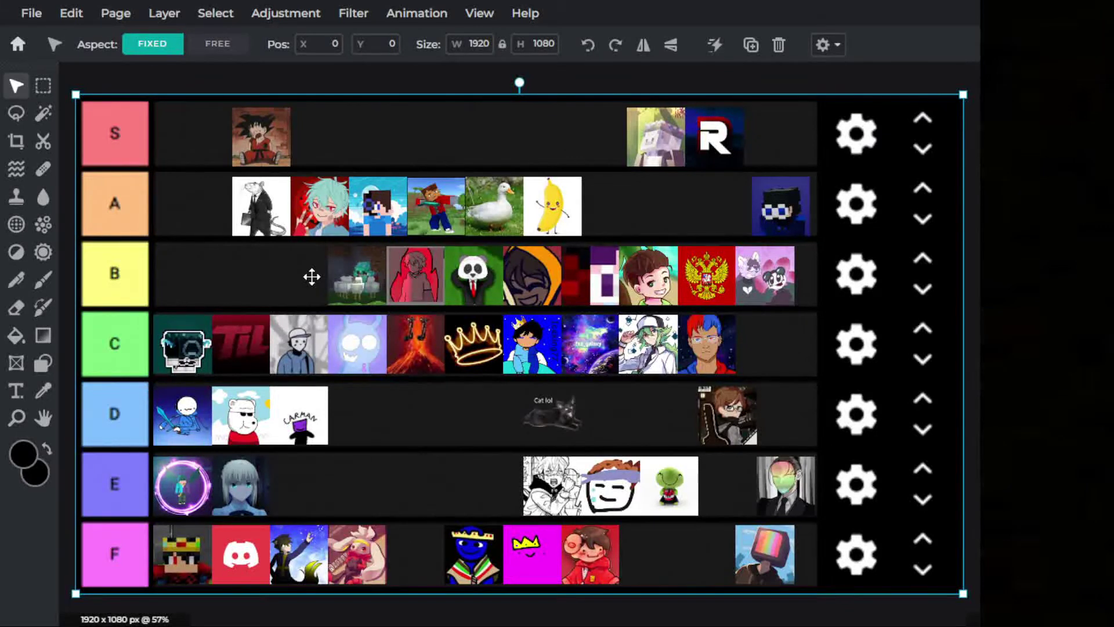
key(Escape)
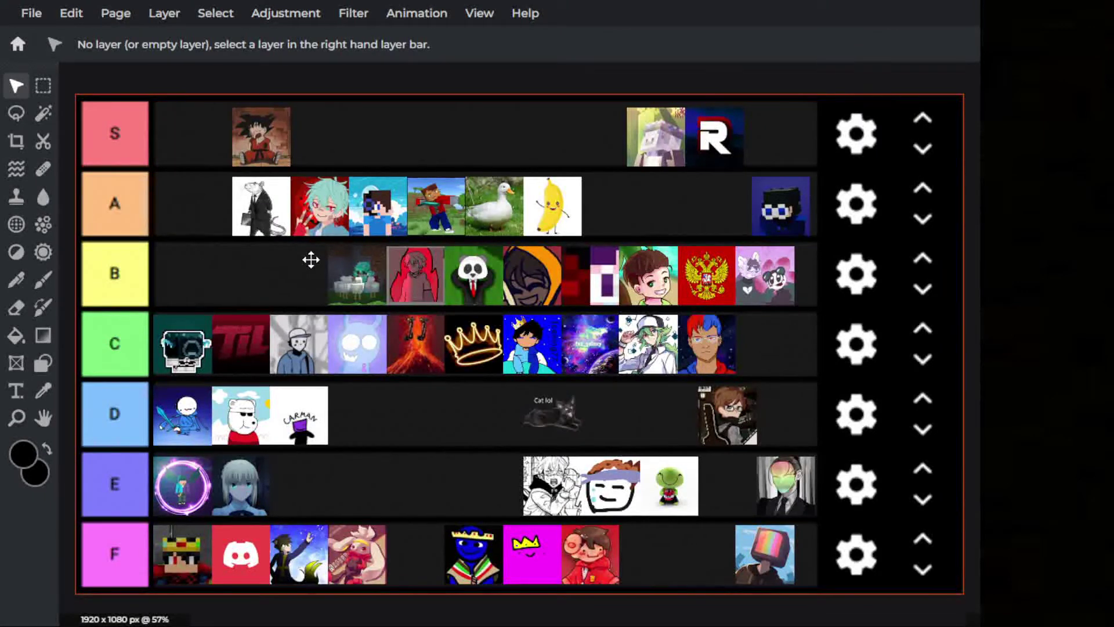
click(206, 225)
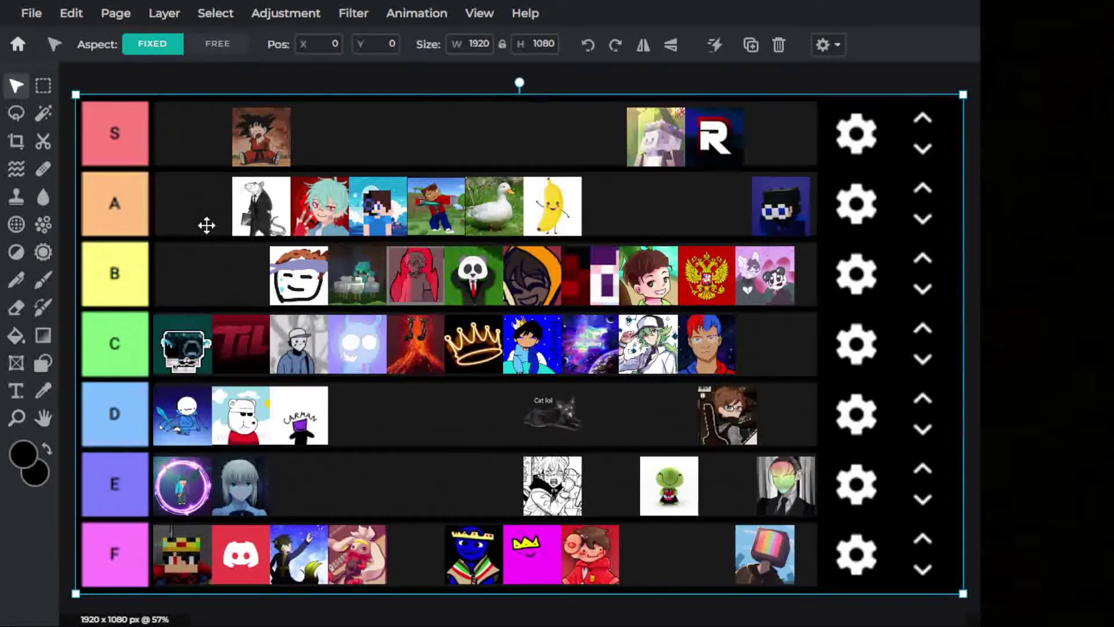
drag(572, 203, 261, 272)
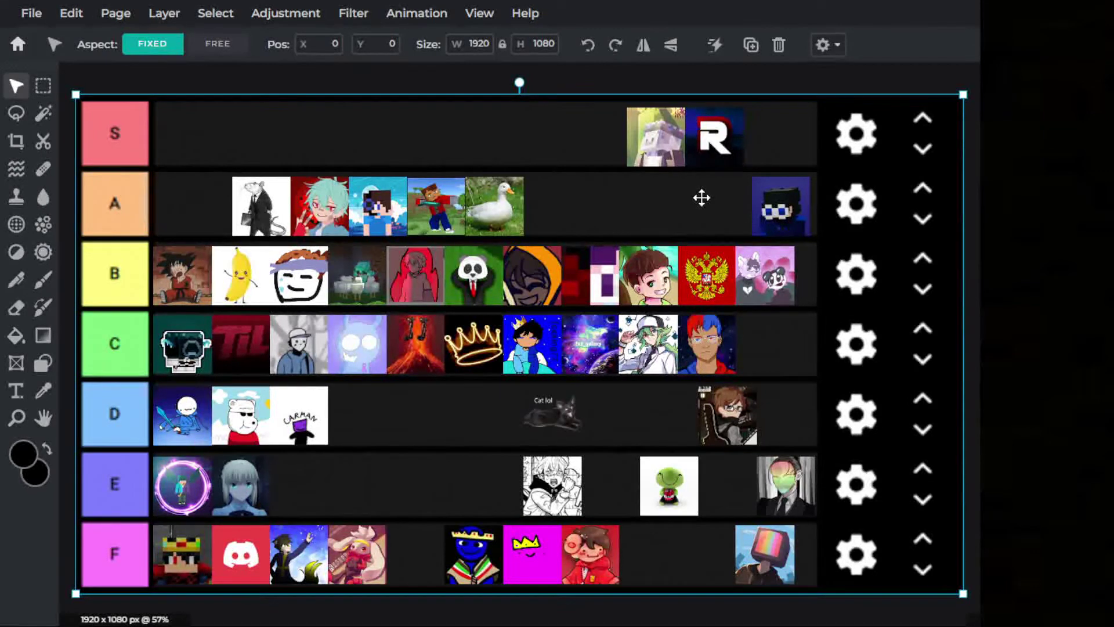
- Regroup row A leftward from the magenta crown with the frog, goggled, blocky, suited rat, R logo, teal-haired, blue pixel and red-shirted portraits
key(ctrl+z)
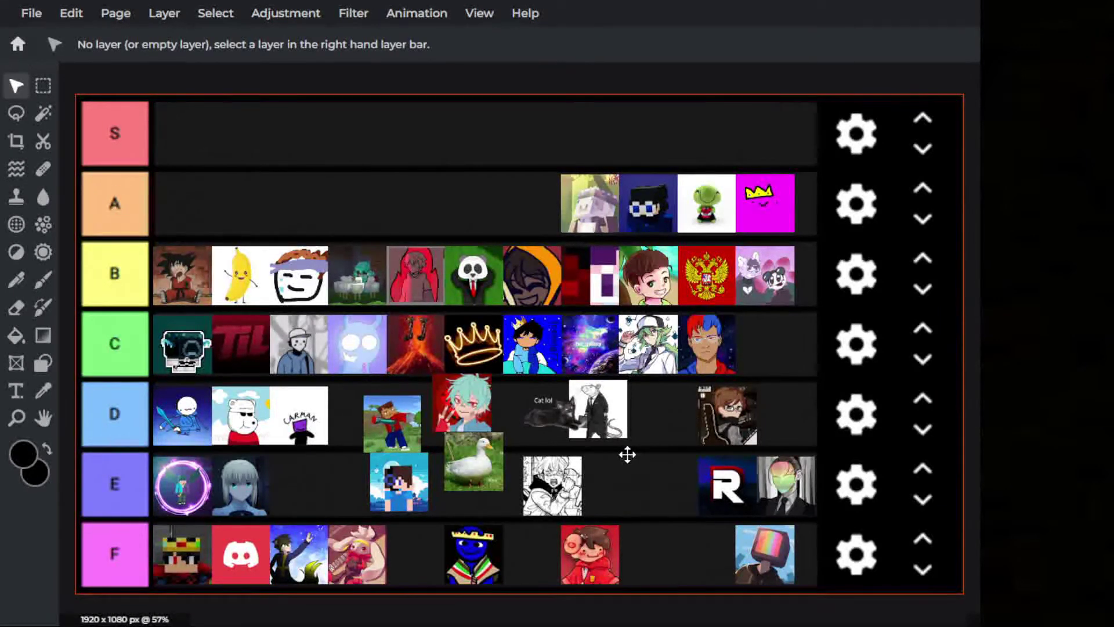
click(539, 136)
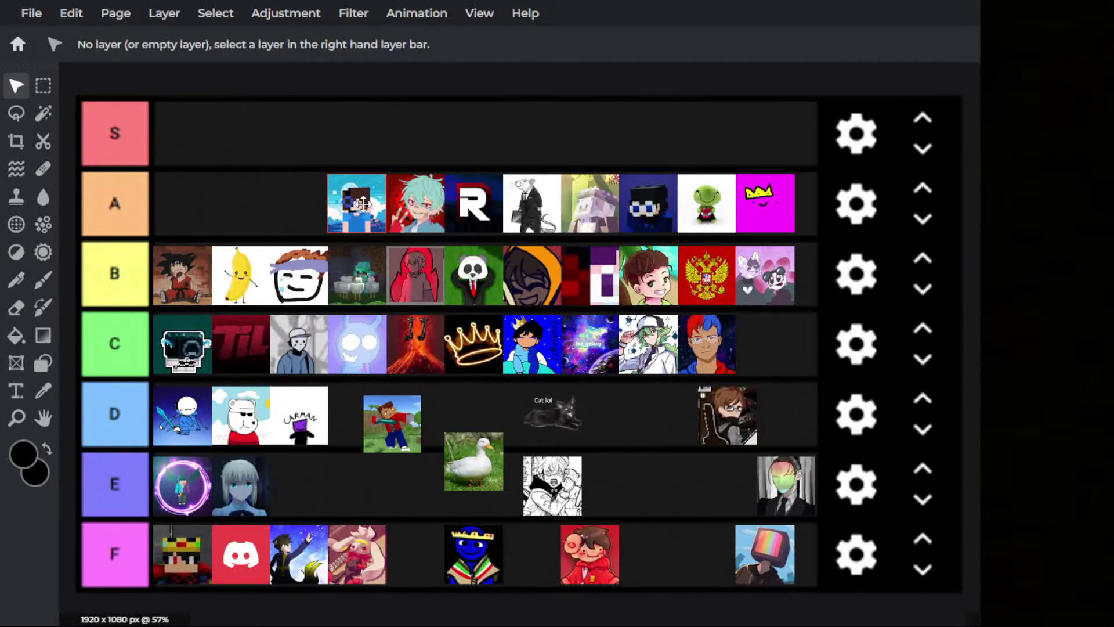
key(ctrl+v)
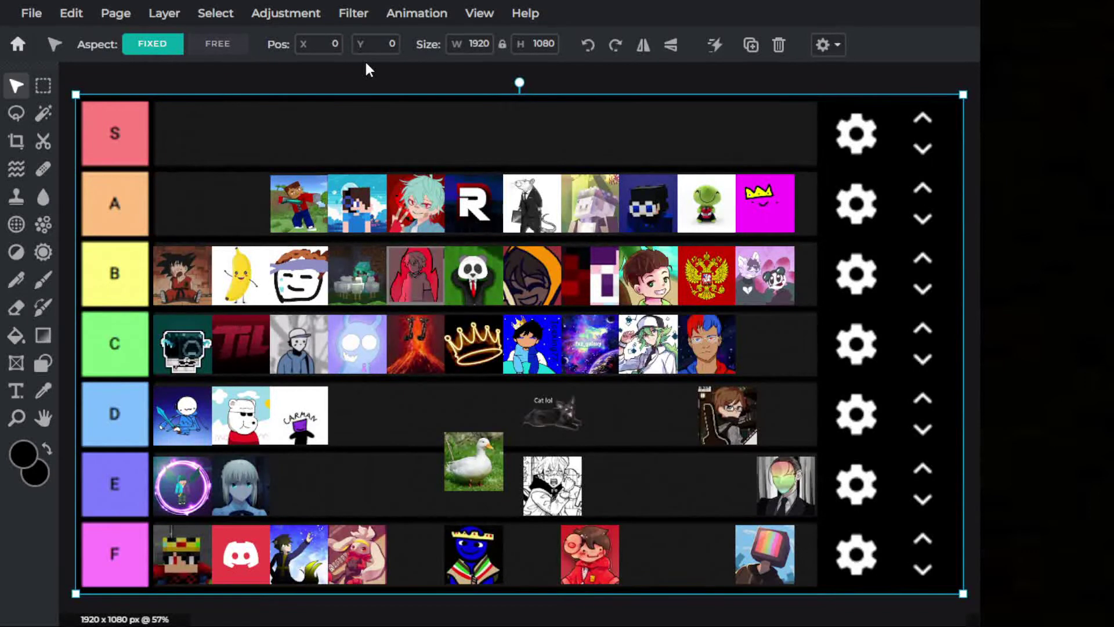
- Move the pink bunny portrait from row F and the duck portrait into the first two places of row A
click(380, 83)
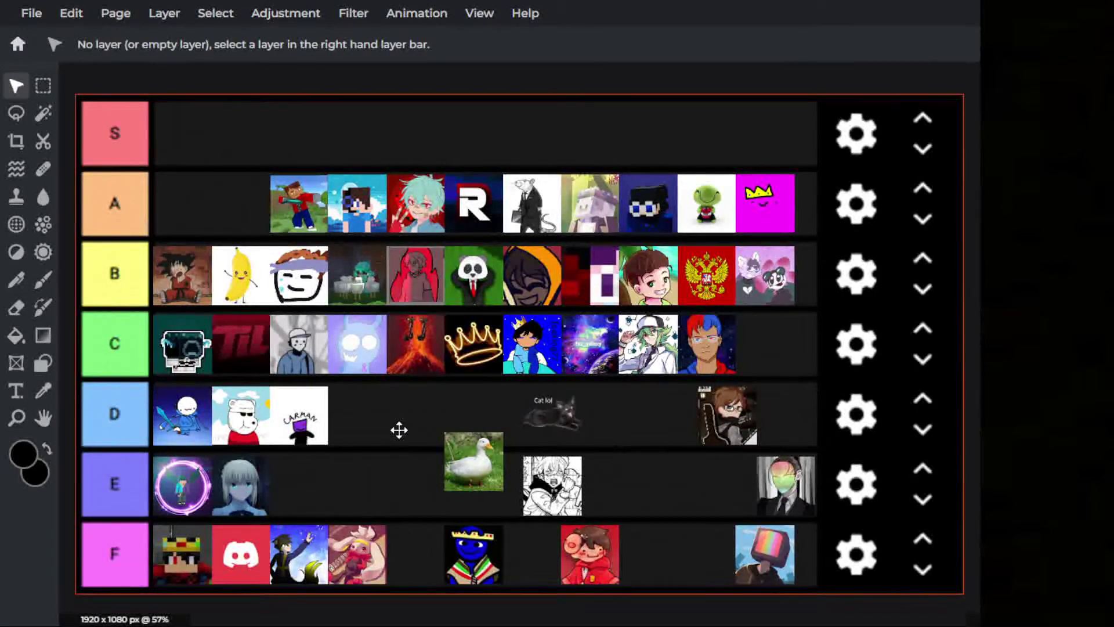
drag(369, 552, 256, 201)
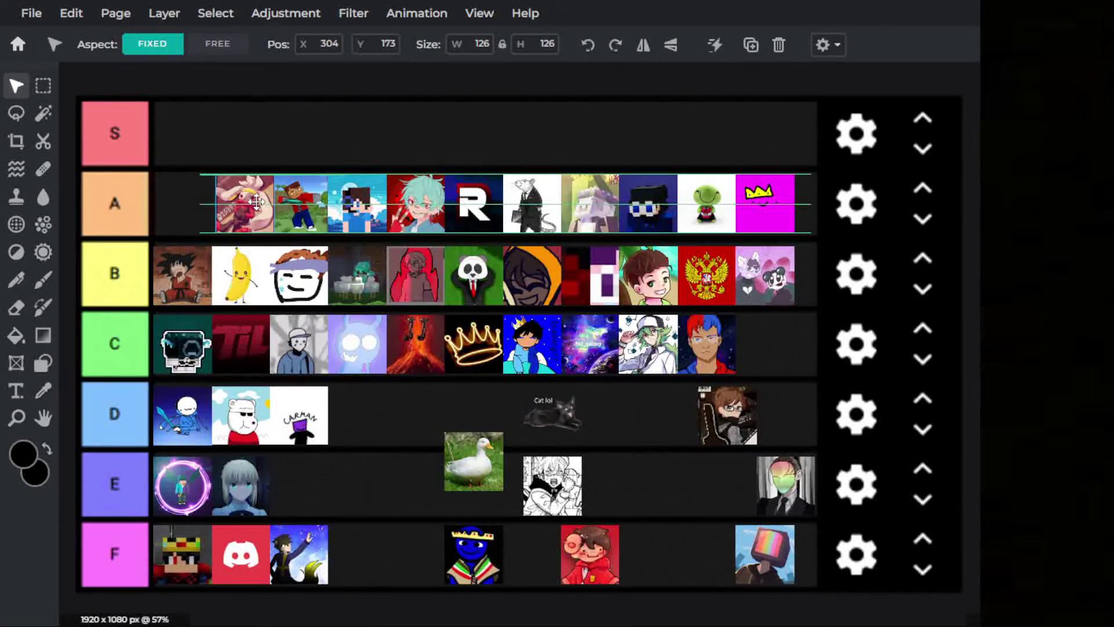
drag(256, 202, 258, 211)
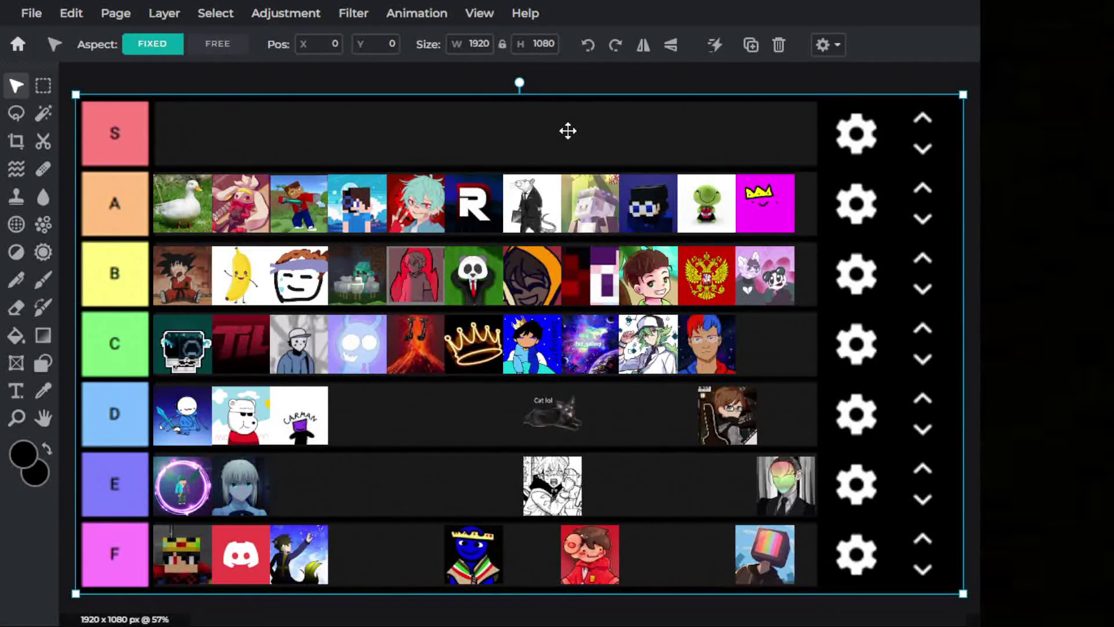
- Move the black-and-white sketch, the green-faced suited figure and the brown-haired character with glasses side by side into row S
drag(553, 485, 528, 105)
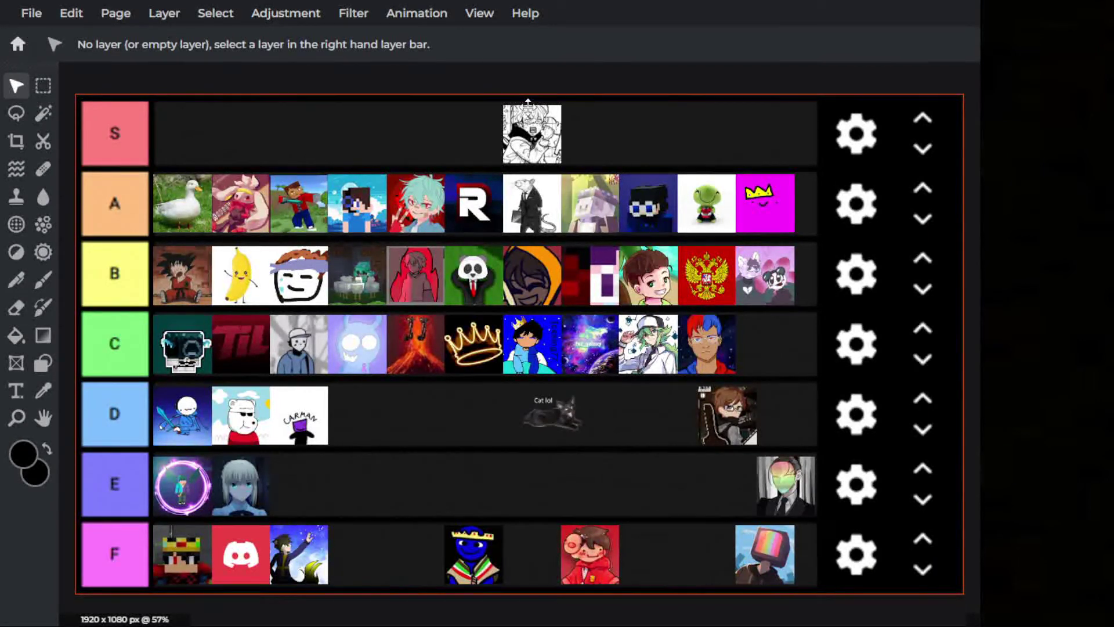
drag(528, 106, 427, 94)
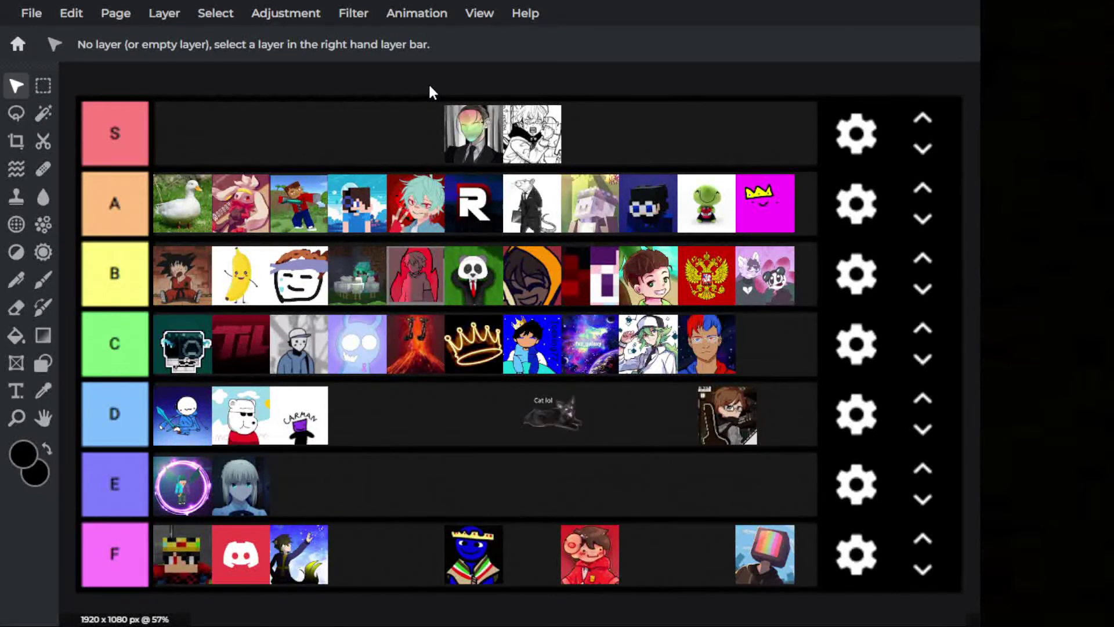
drag(728, 415, 400, 109)
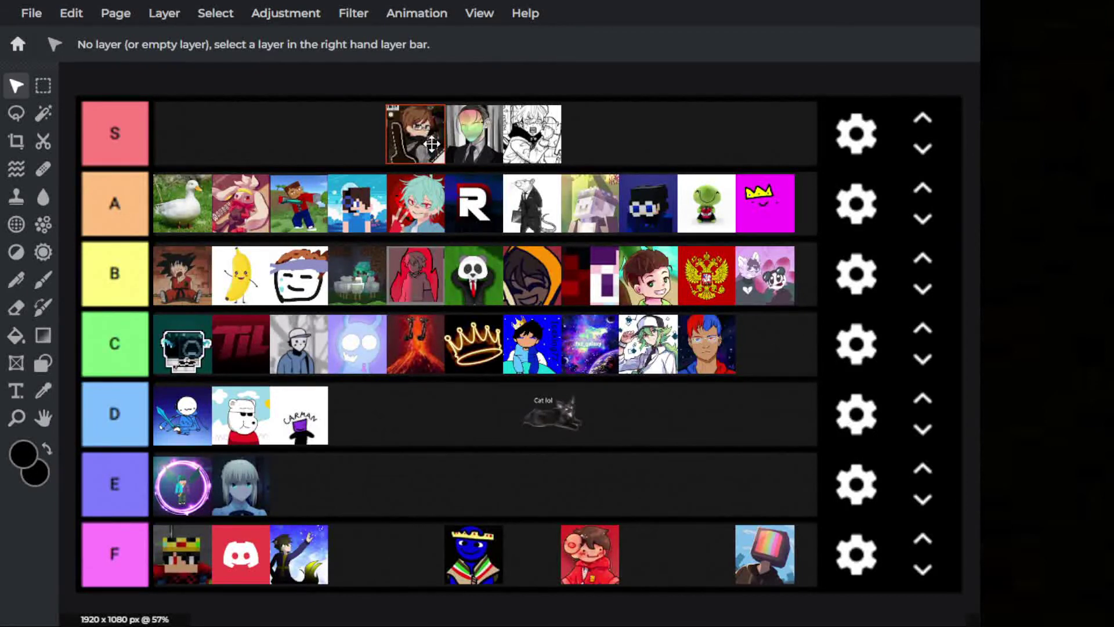
- Extend row S leftward with the black cat, the TV-headed figure and the blue crowned face
click(300, 139)
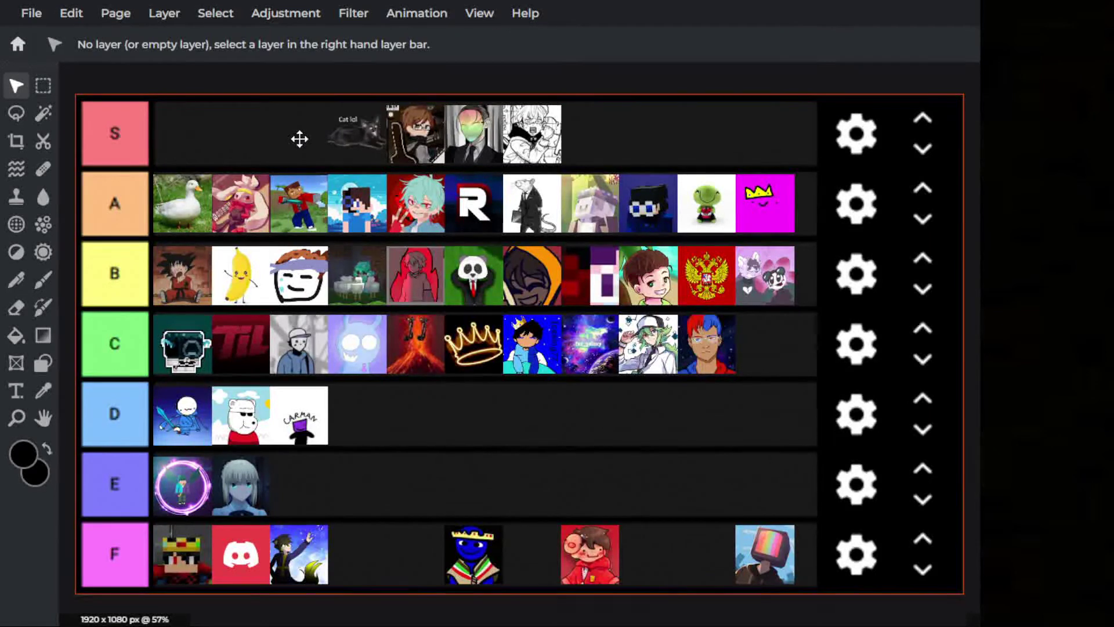
drag(299, 139, 300, 140)
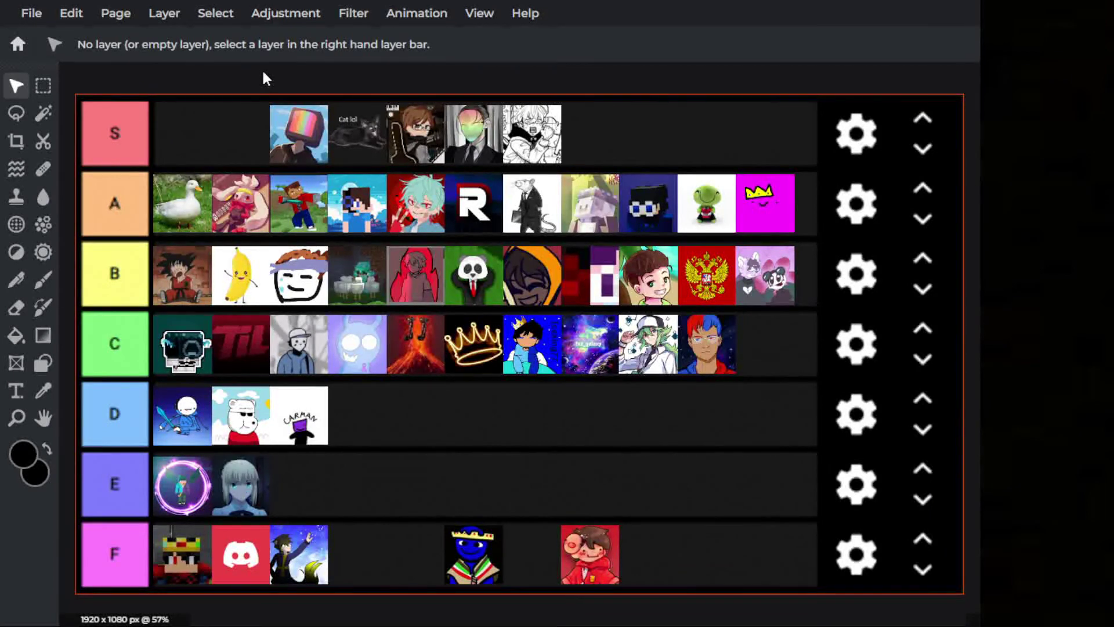
drag(474, 554, 194, 142)
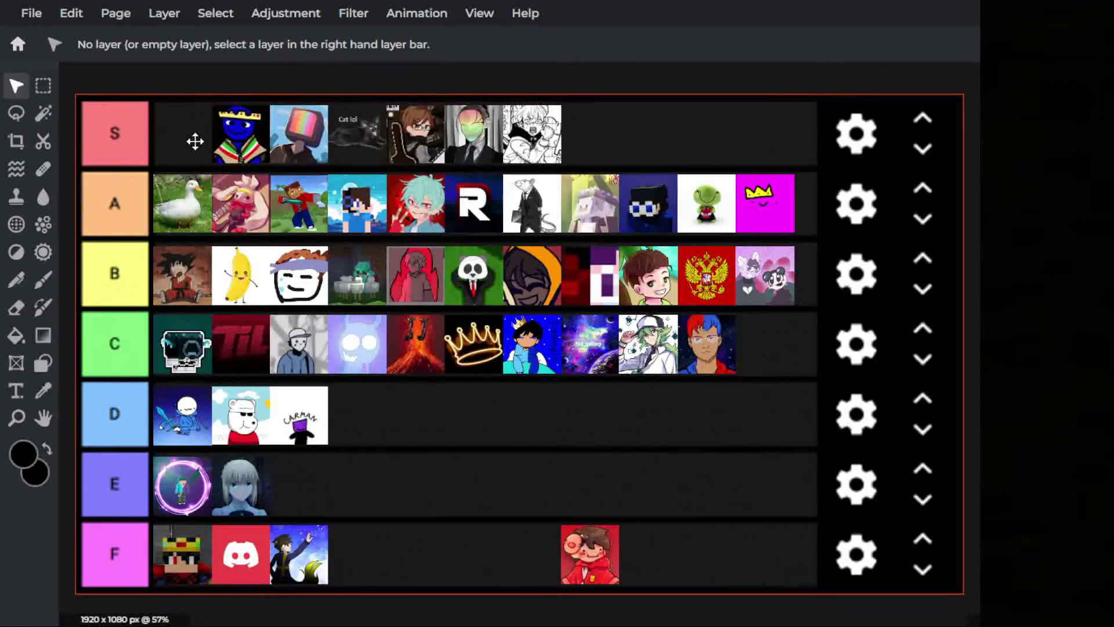